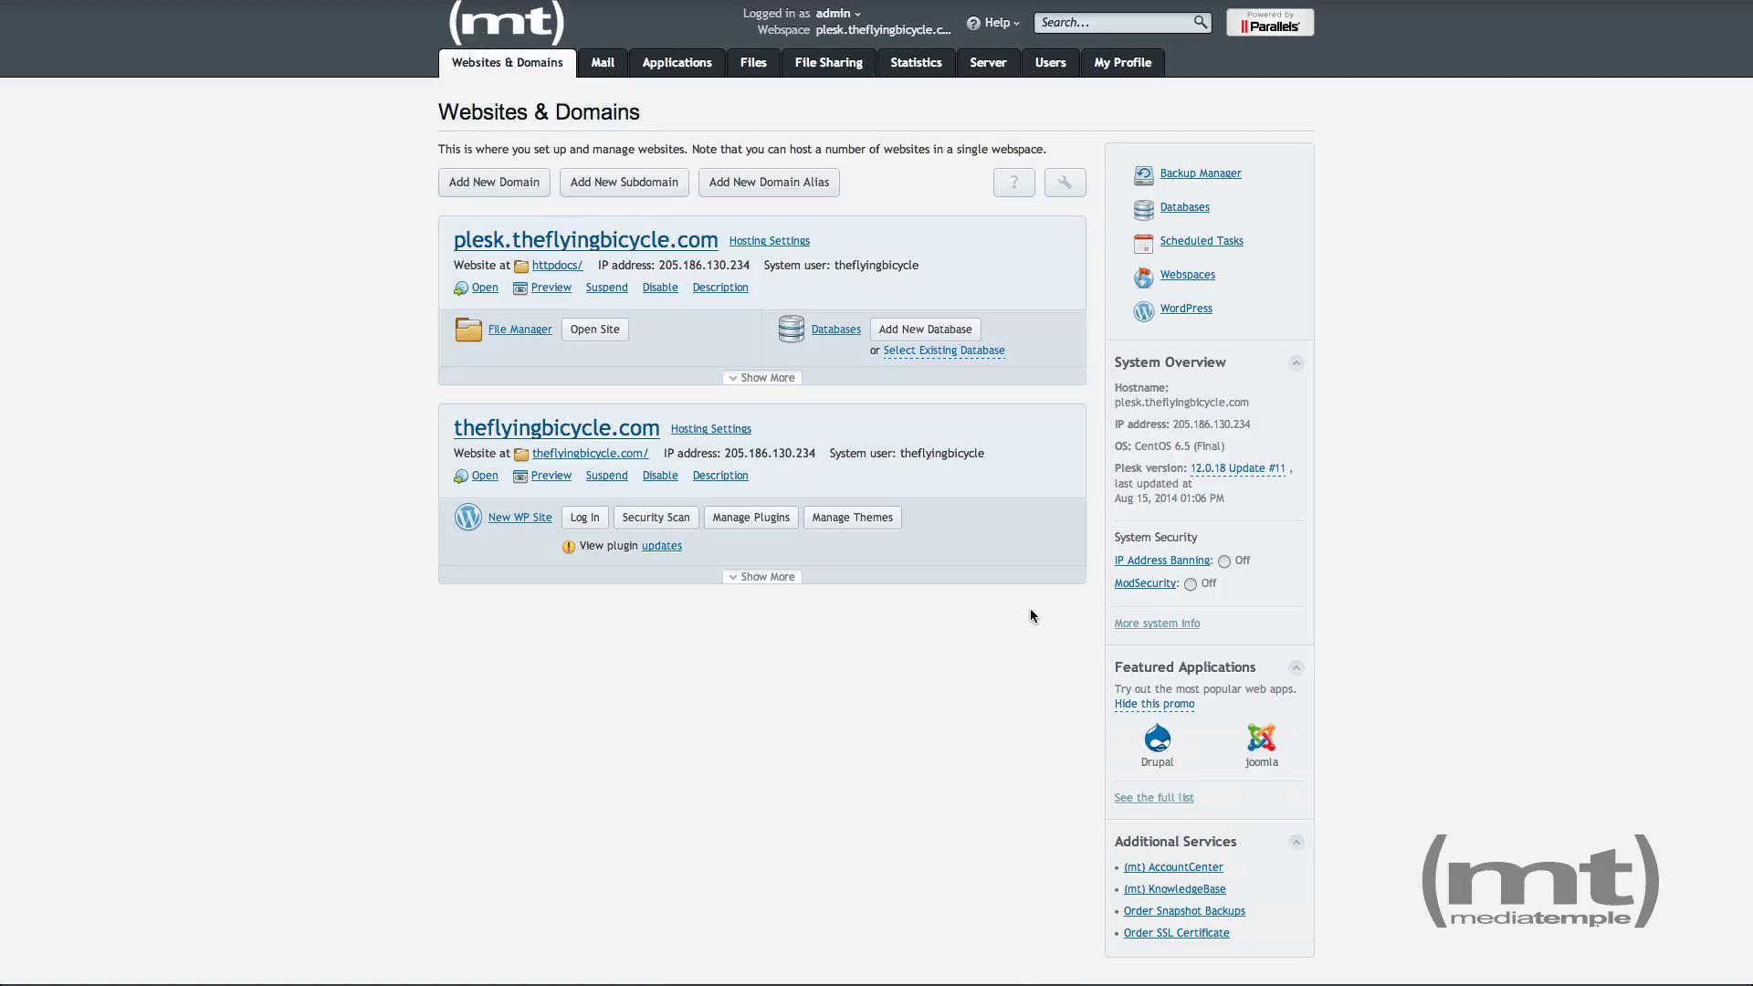
Step: Open plesk.theflyingbicycle.com's tools and go to its Web Hosting Access settings
left_click(660, 245)
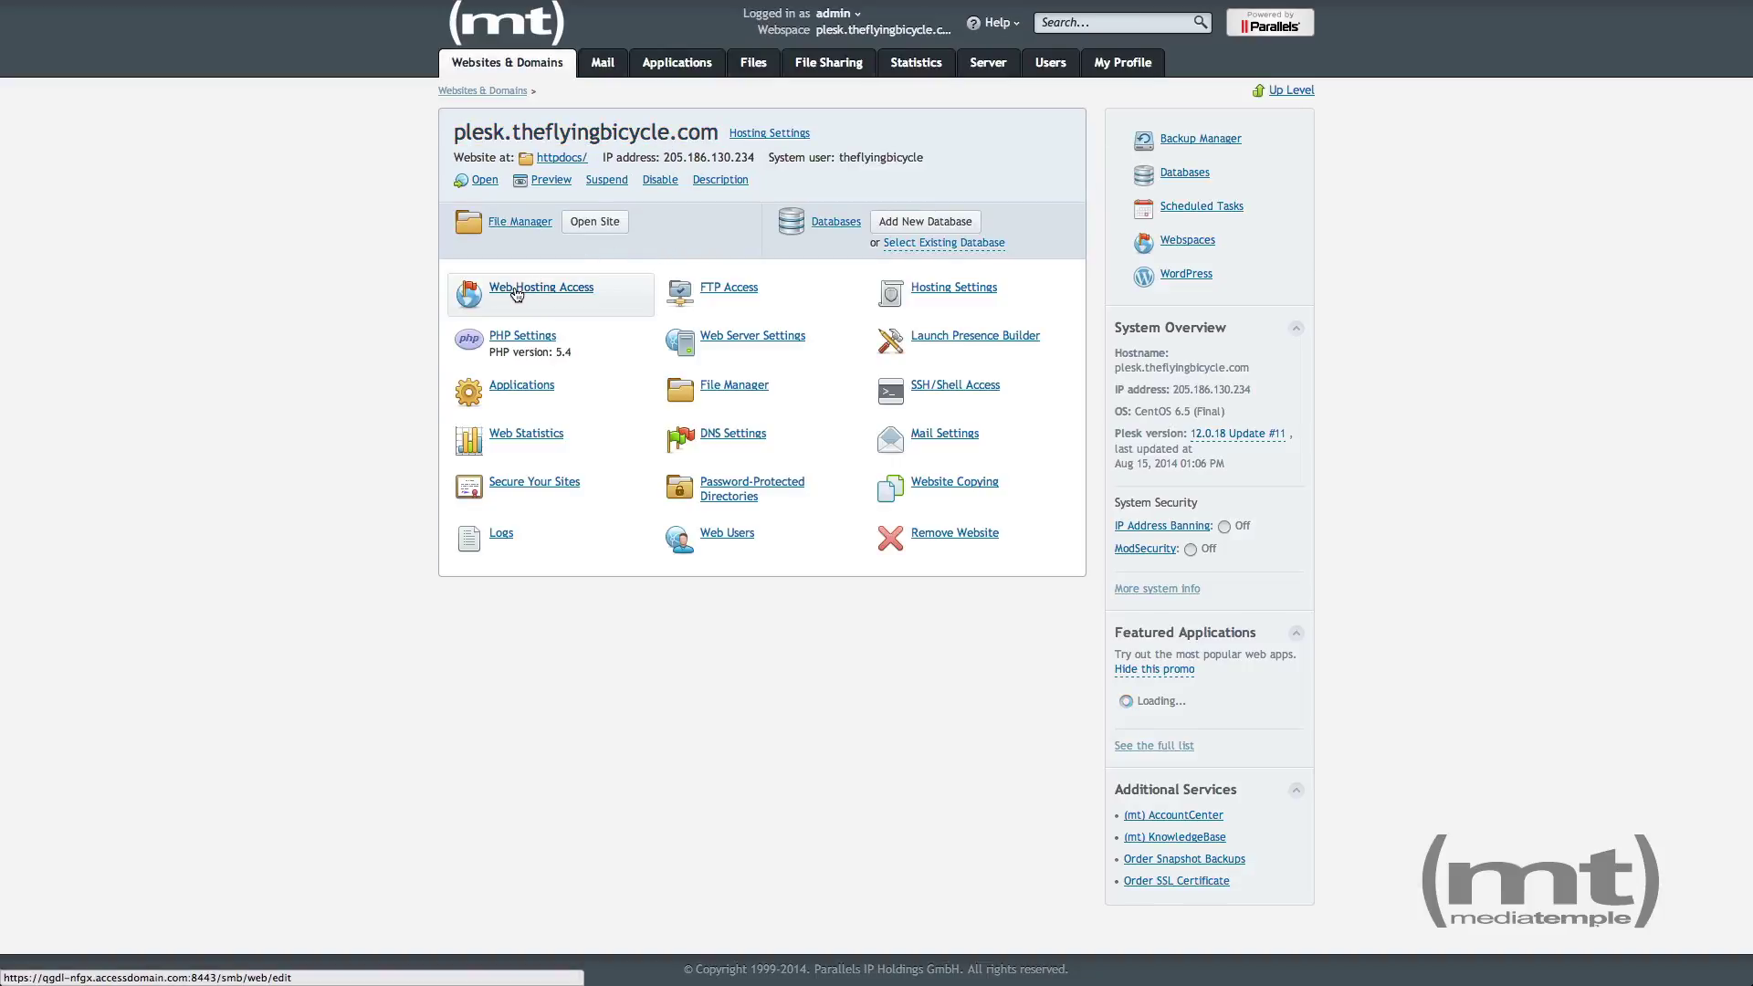
left_click(515, 291)
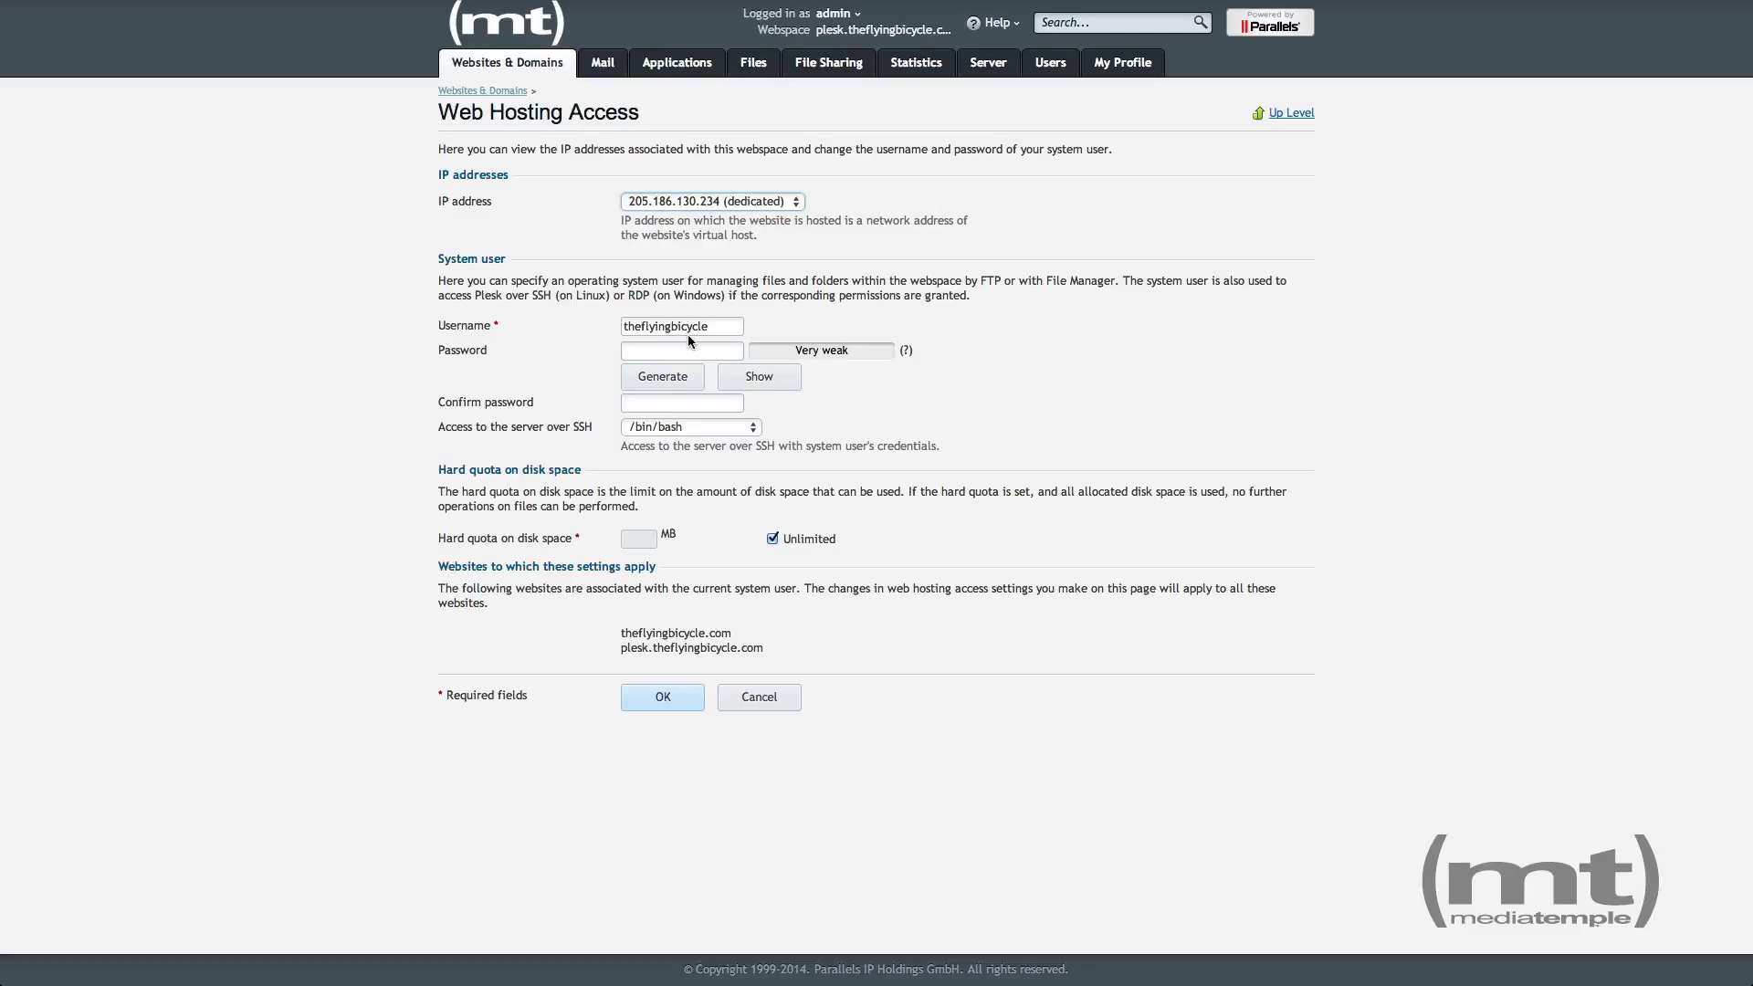
Step: Focus the system user theflyingbicycle's Password field to enter a new password
left_click(643, 351)
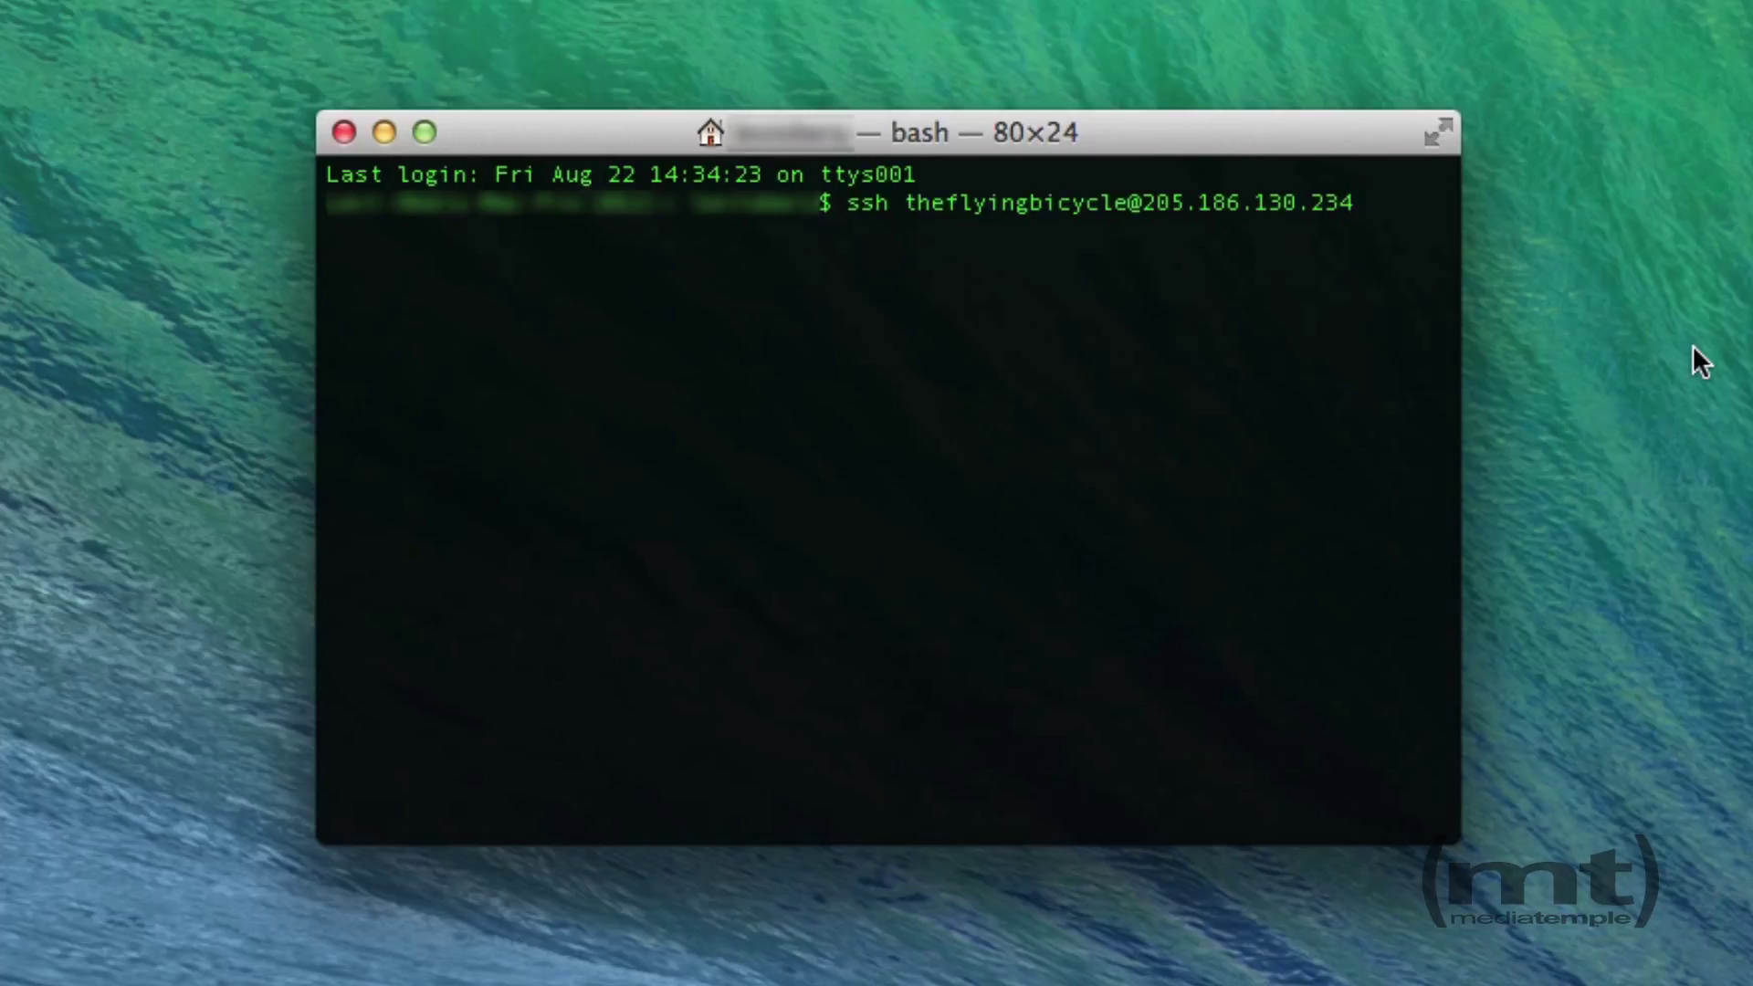
key("Return")
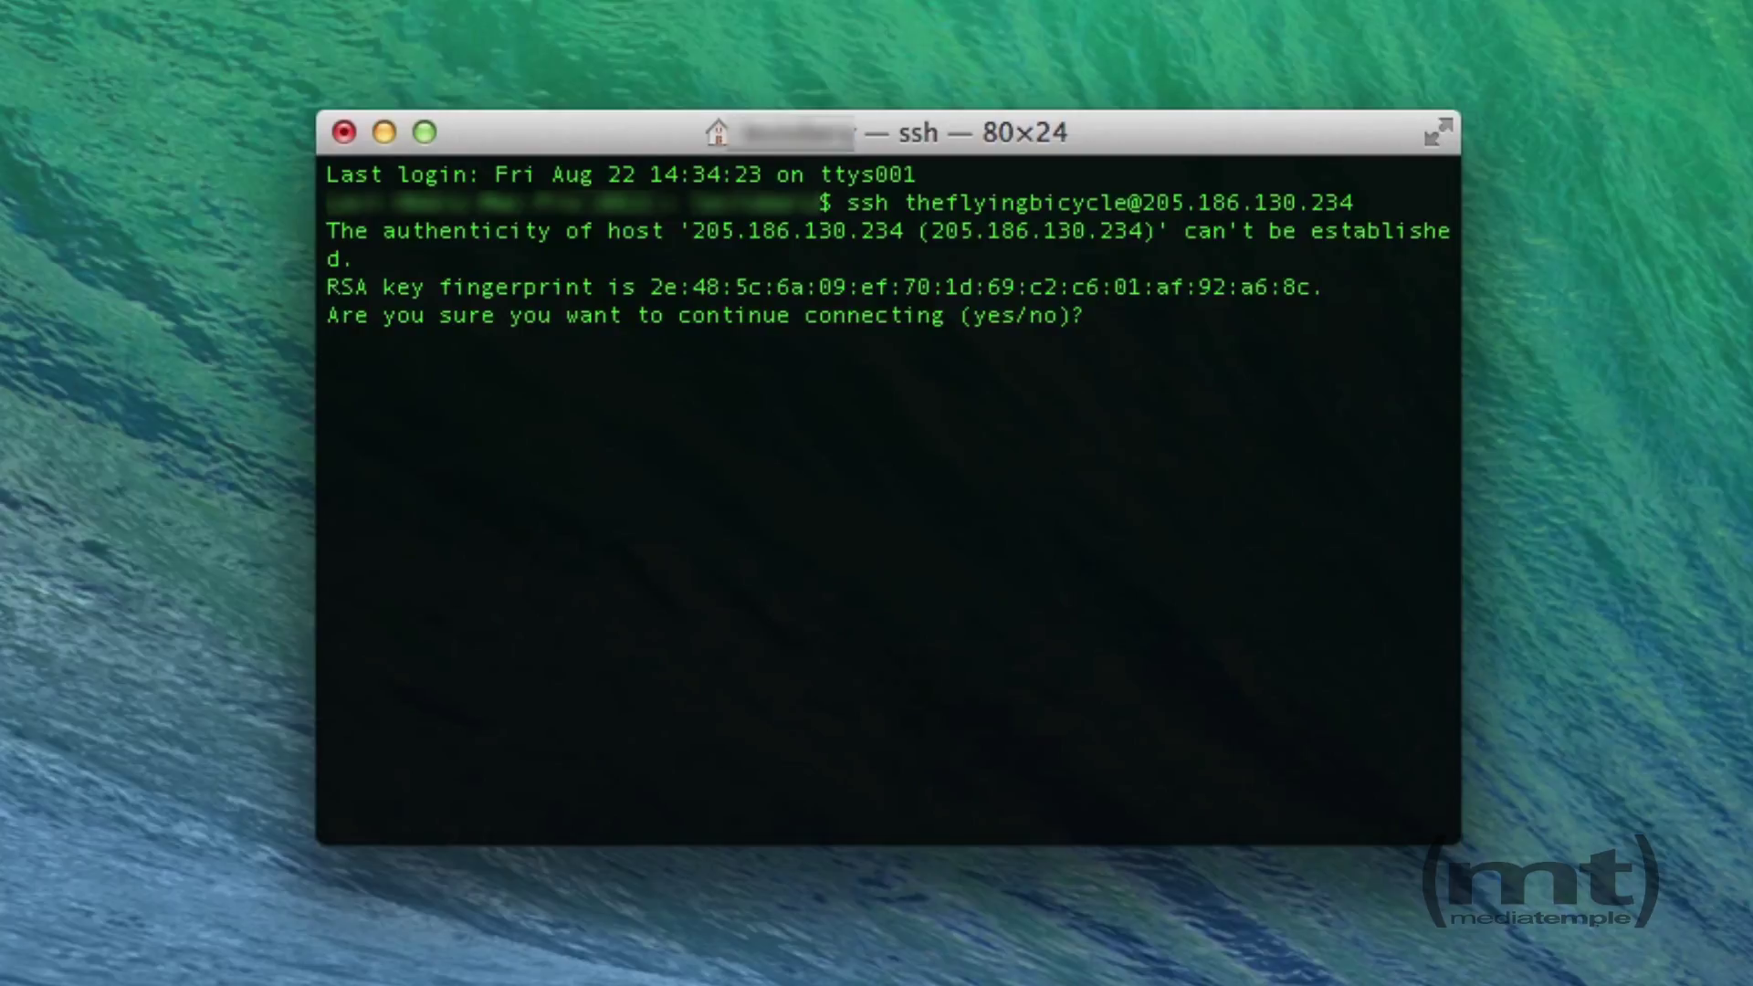
type("yes")
key("Return")
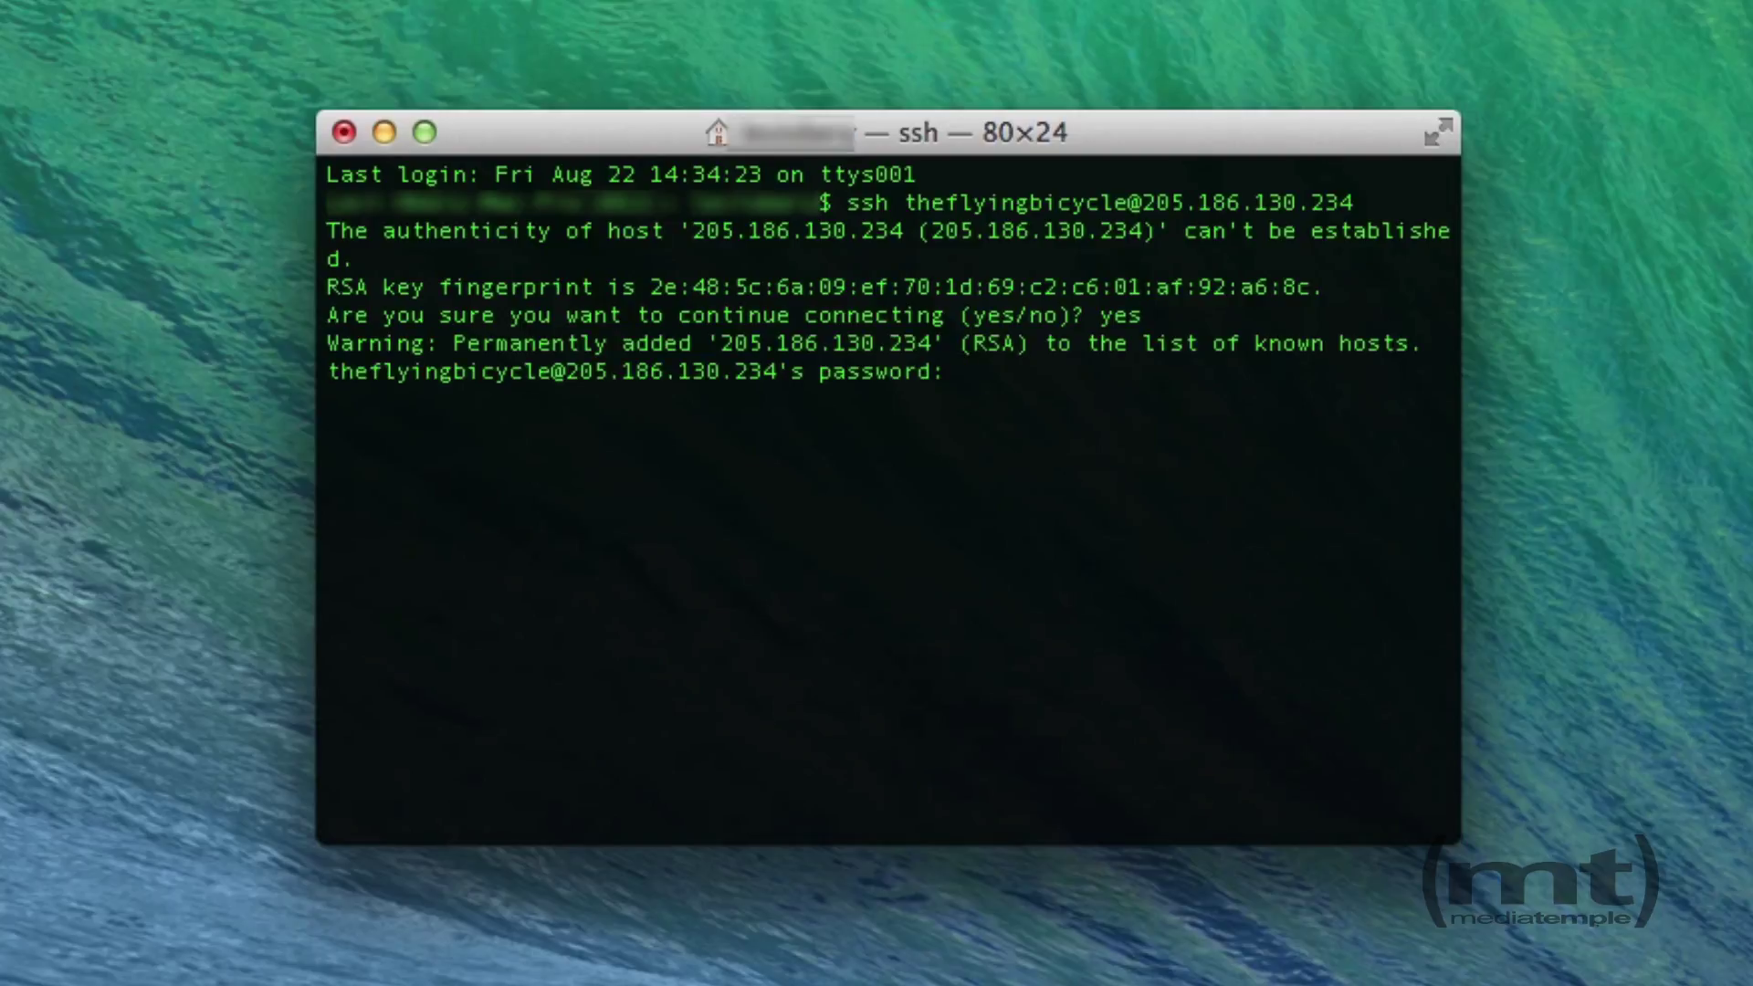
key("Return")
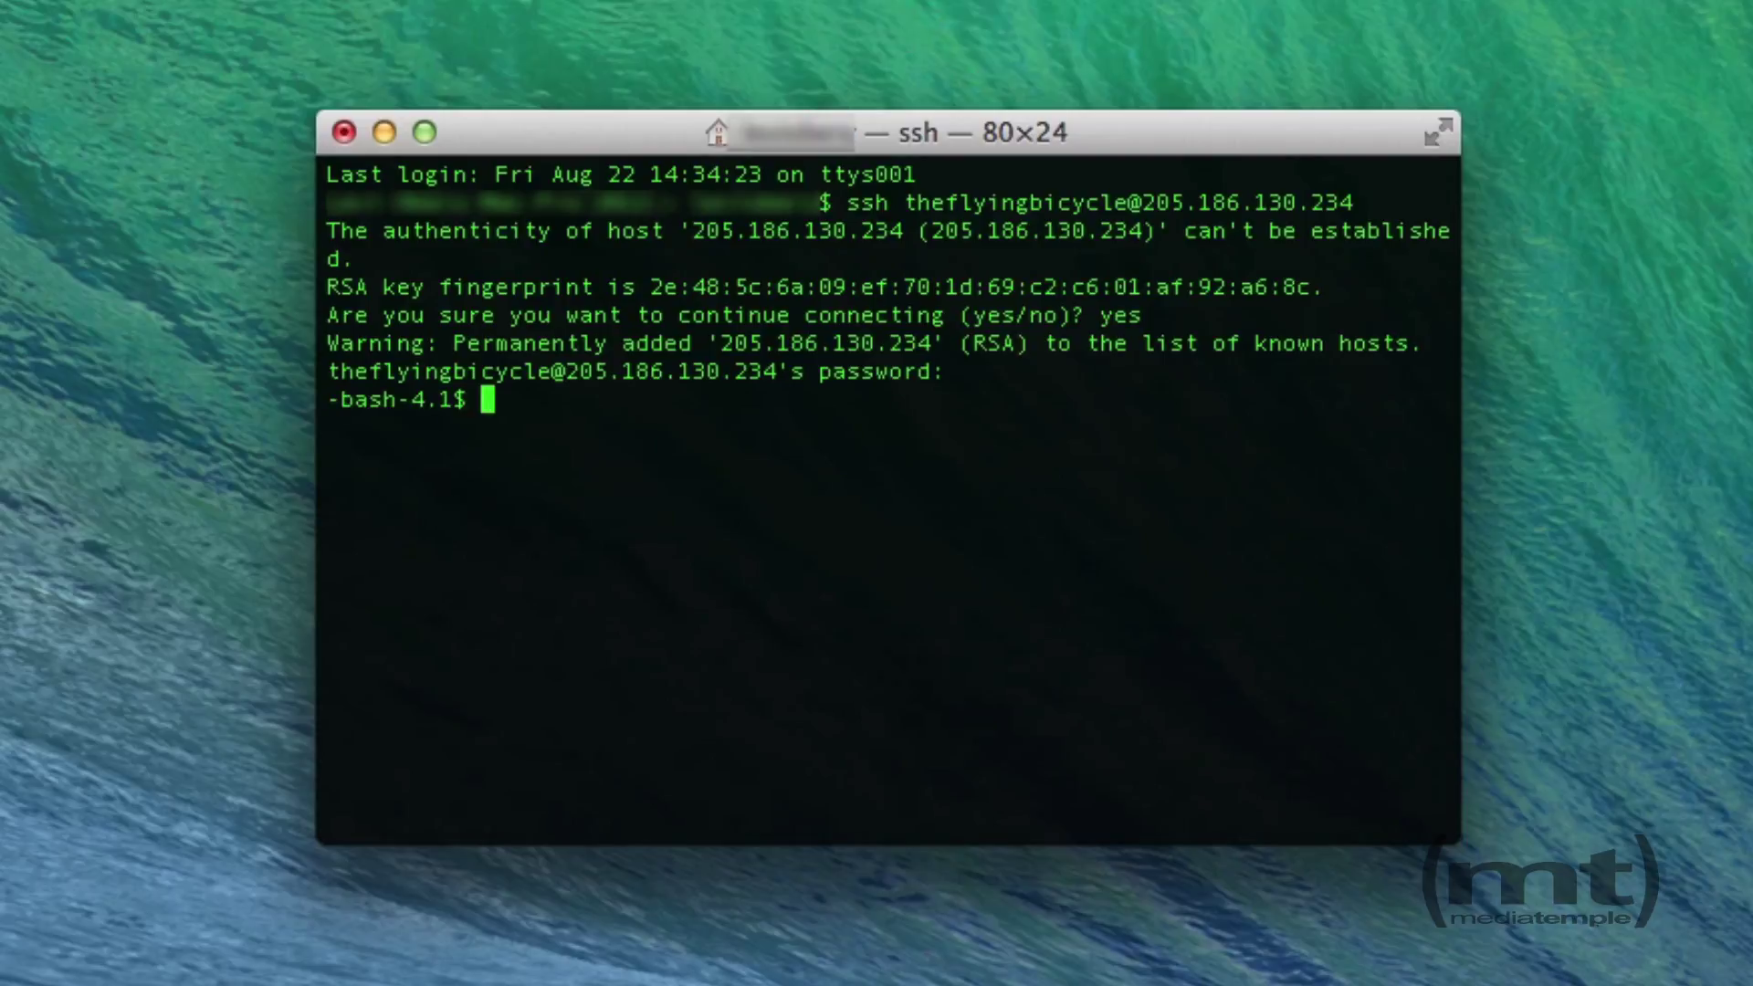